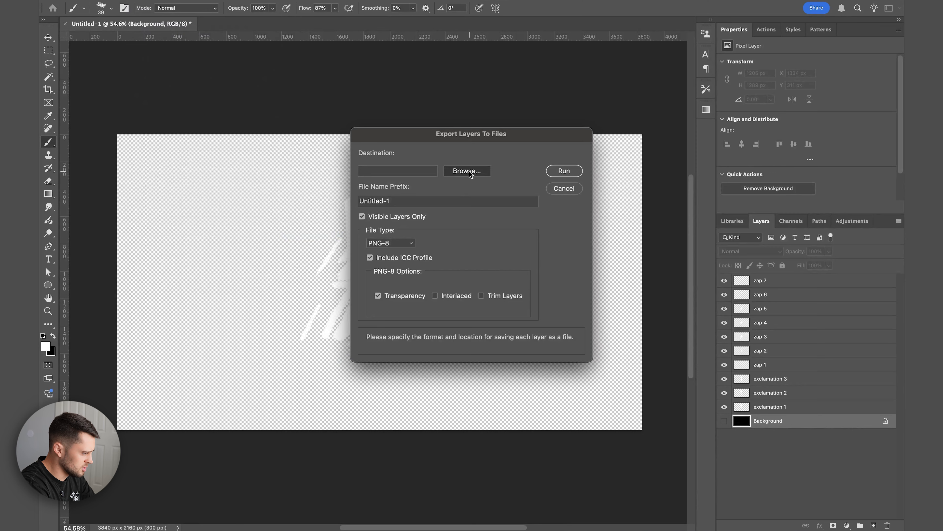
Step: Export the visible layers to the Desktop as PNG-8 files with the file name prefix ANIMATION
left_click(326, 213)
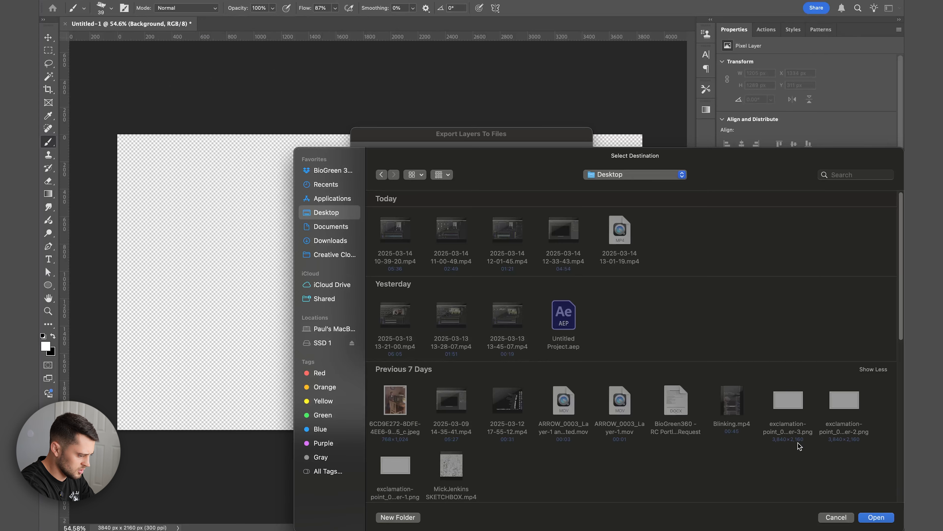
left_click(863, 517)
left_click_drag(411, 201, 355, 202)
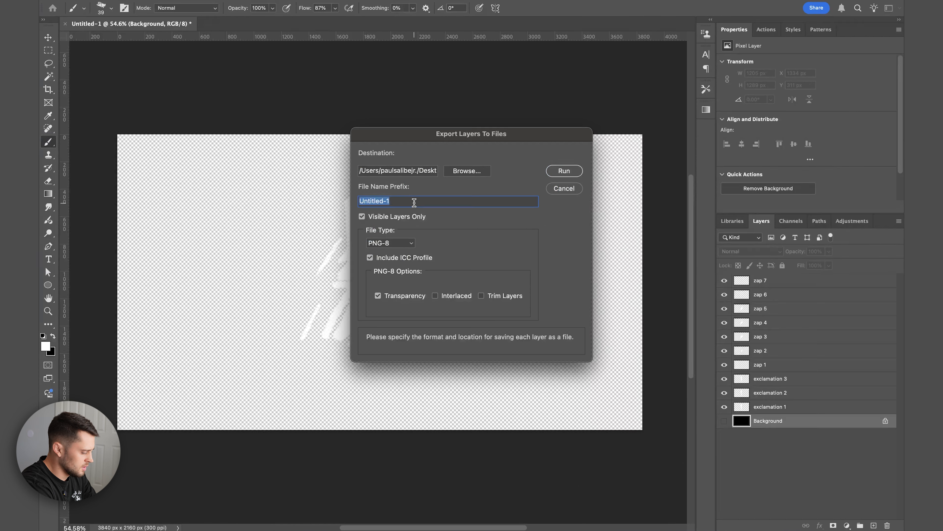
type("ANIMATION")
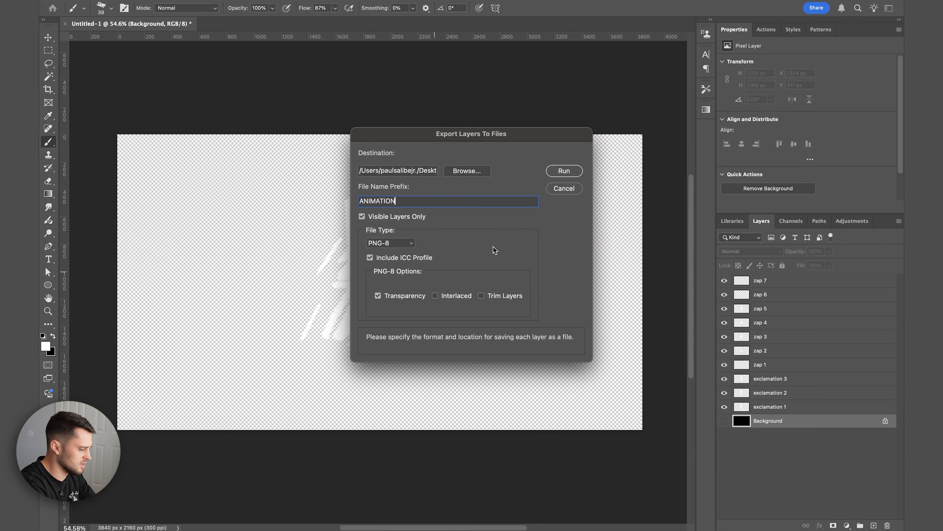
left_click(565, 171)
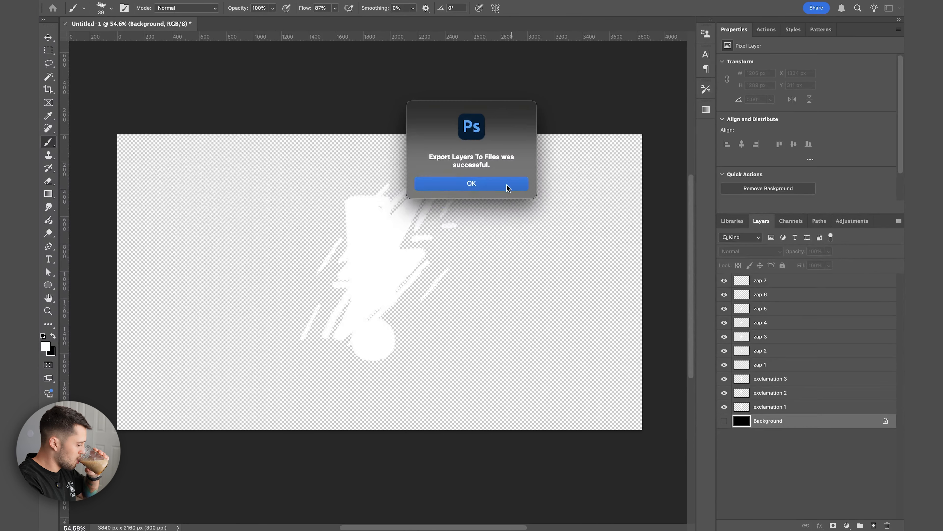
left_click(506, 185)
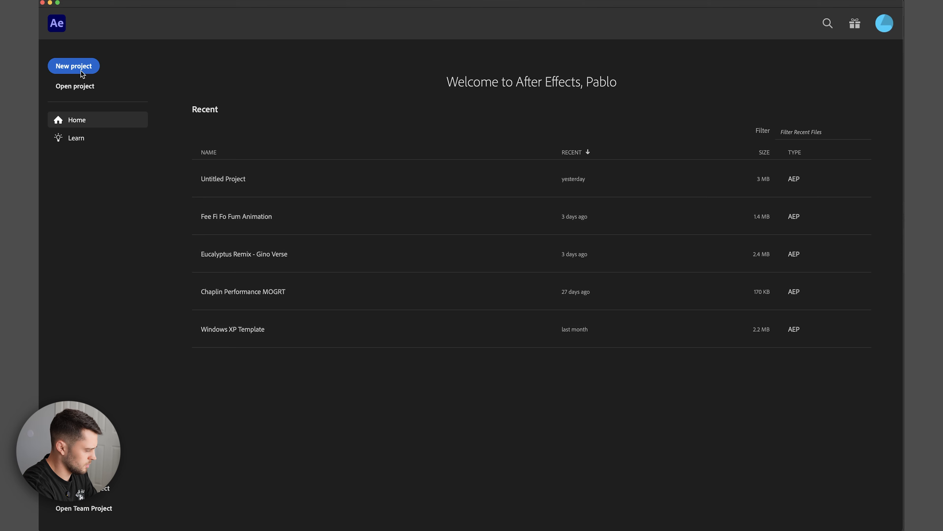
Step: In After Effects, start a new project and import all ten ANIMATION PNG files from the Desktop as footage
left_click(79, 67)
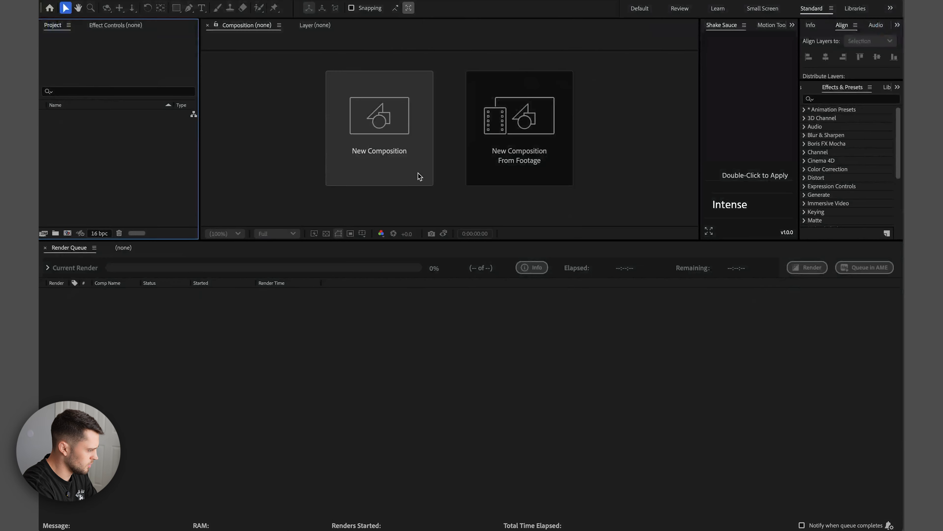
double_click(149, 151)
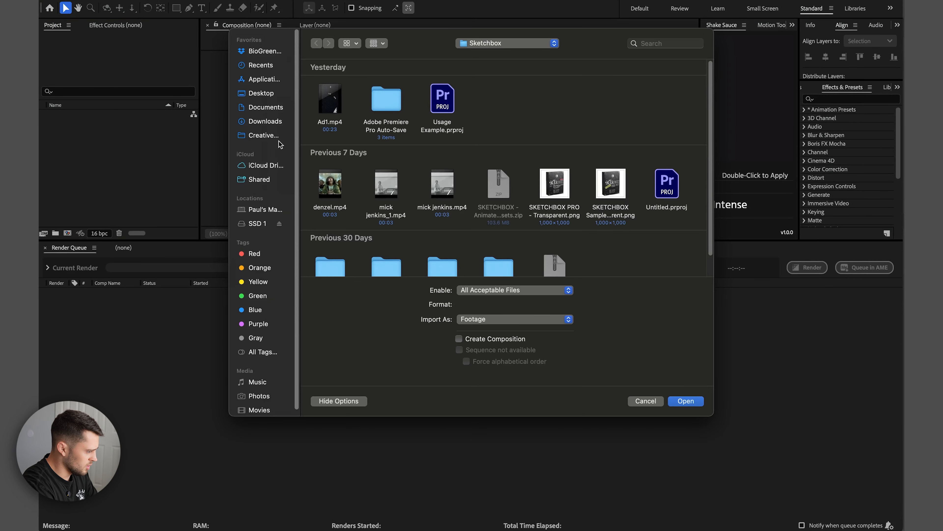
left_click(255, 96)
left_click_drag(592, 100, 706, 177)
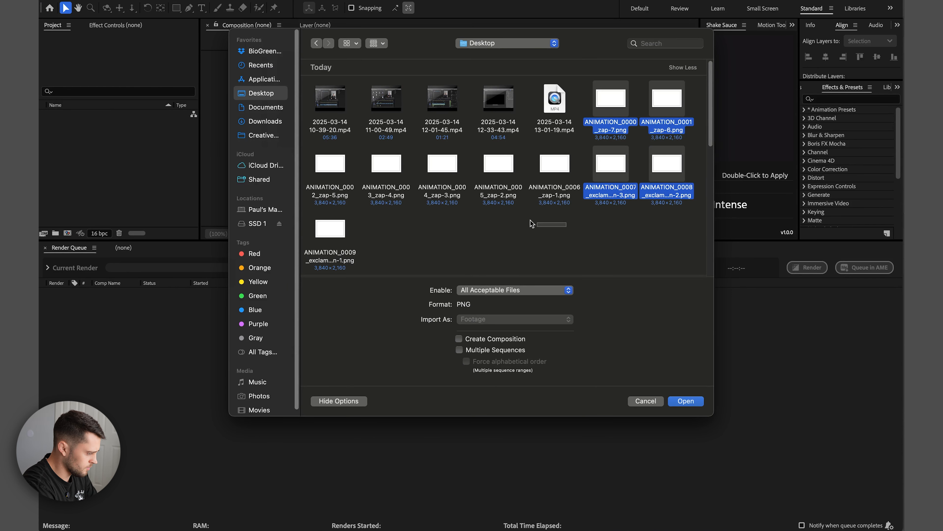
left_click_drag(531, 223, 304, 151)
left_click(686, 400)
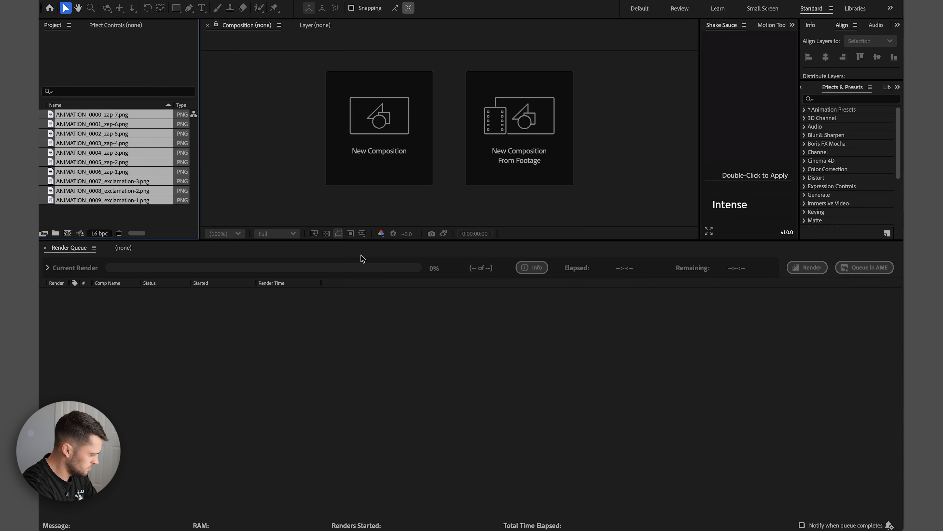
left_click(150, 218)
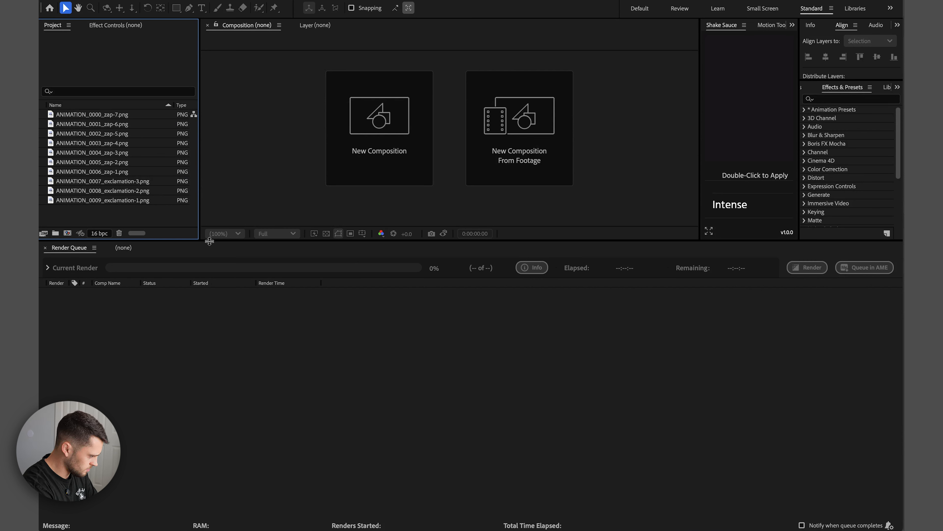
Step: Create a single composition from the three exclamation PNGs, sequenced in order from 1 to 3, with a still duration of 3 frames
left_click(146, 201)
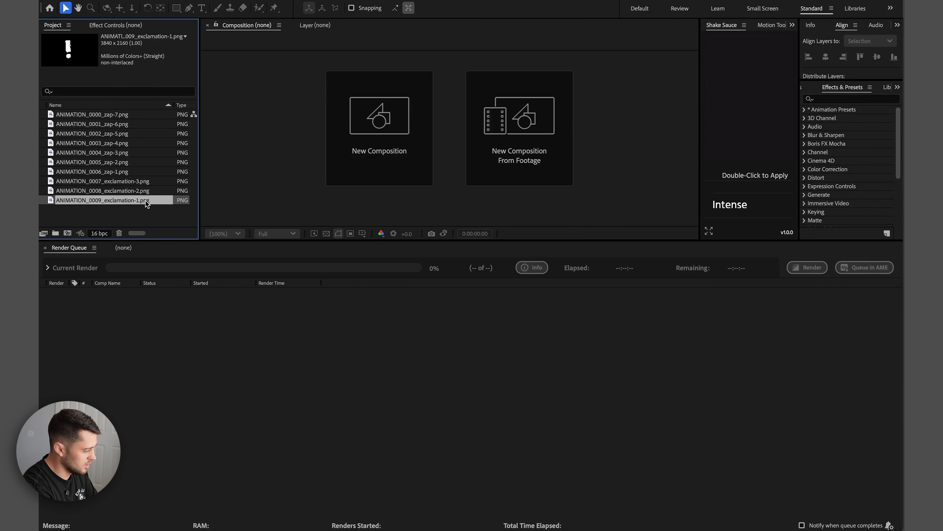
left_click(147, 182, "shift")
right_click(147, 182)
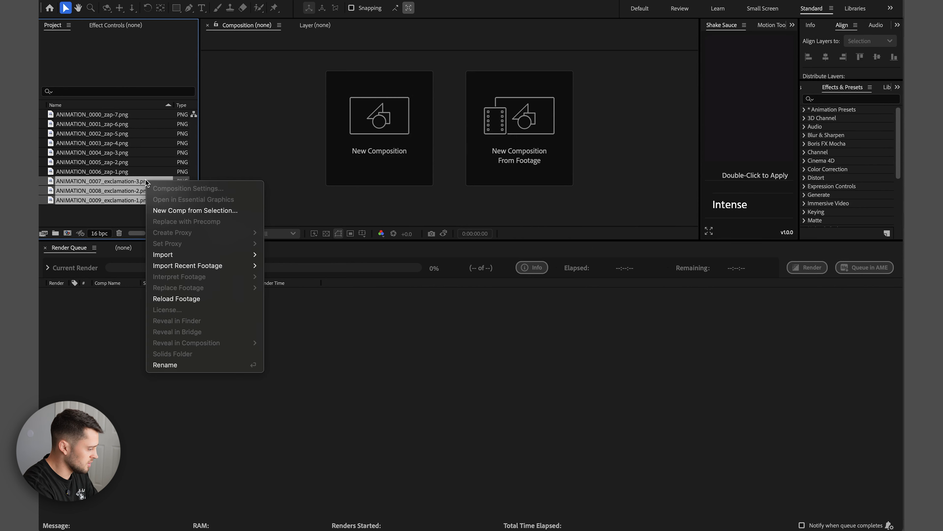
left_click(187, 210)
left_click(462, 251)
key("BackSpace")
type("3")
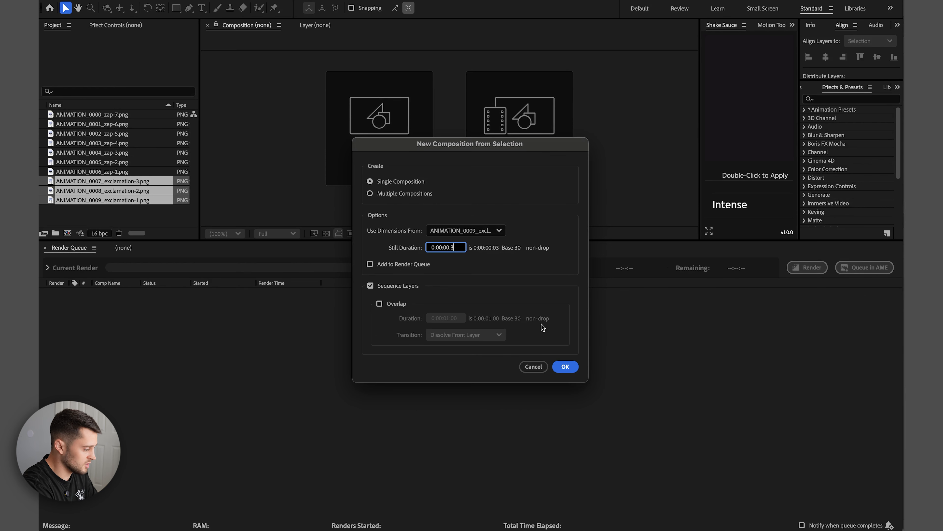
left_click(565, 367)
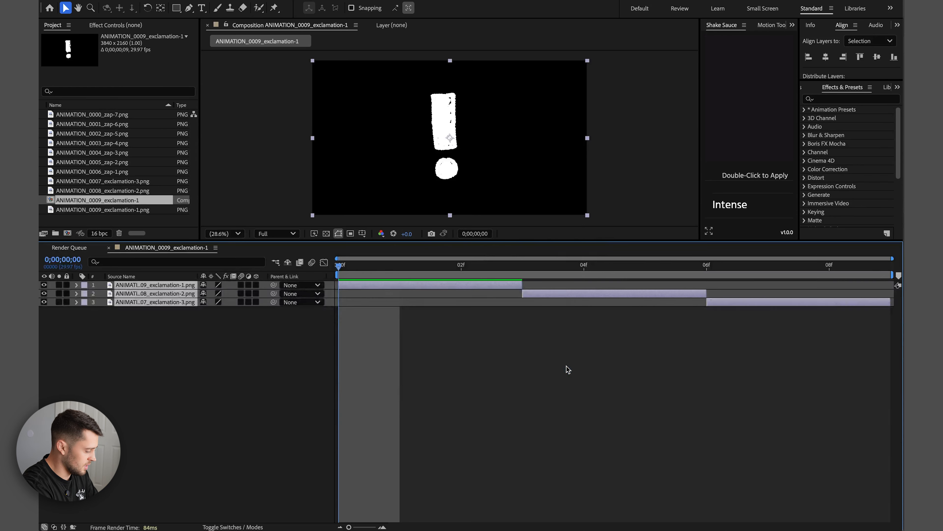
Step: Play back the exclamation point composition to check its looping animation
key("space")
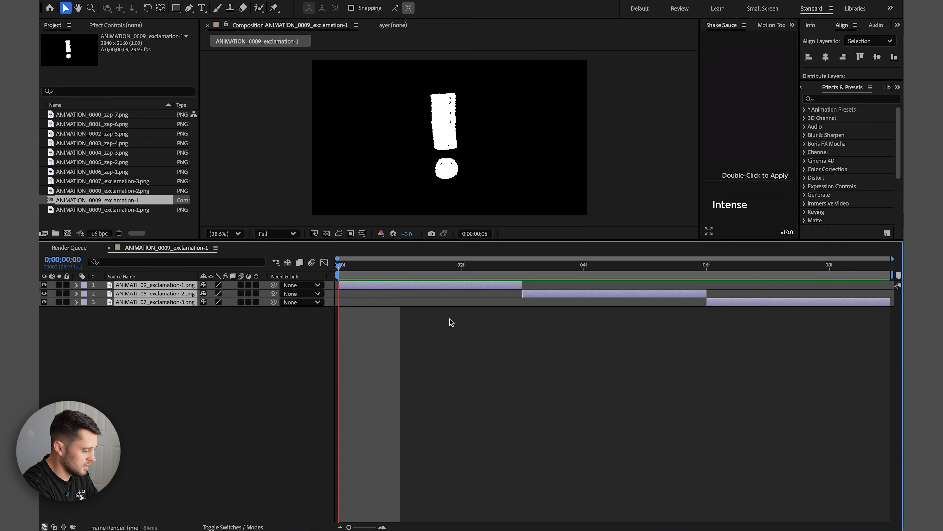
left_click(388, 316)
key("space")
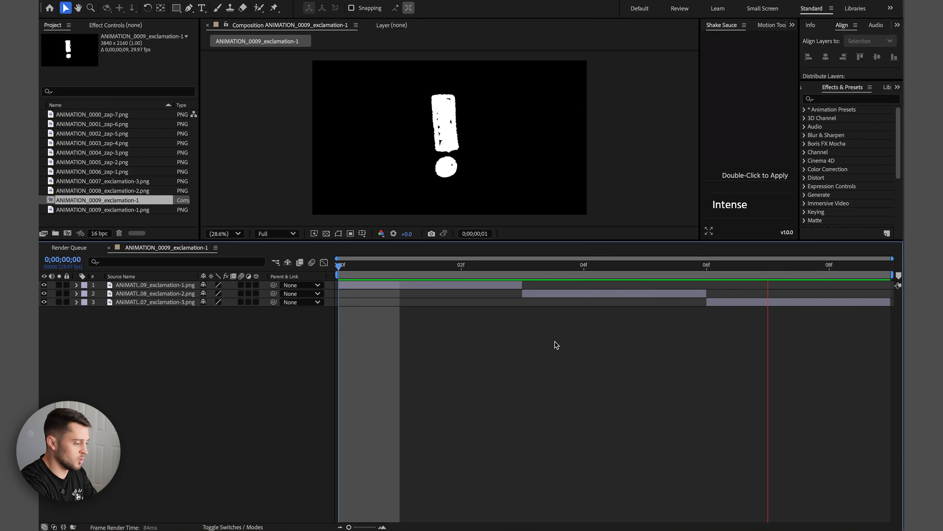
key("space")
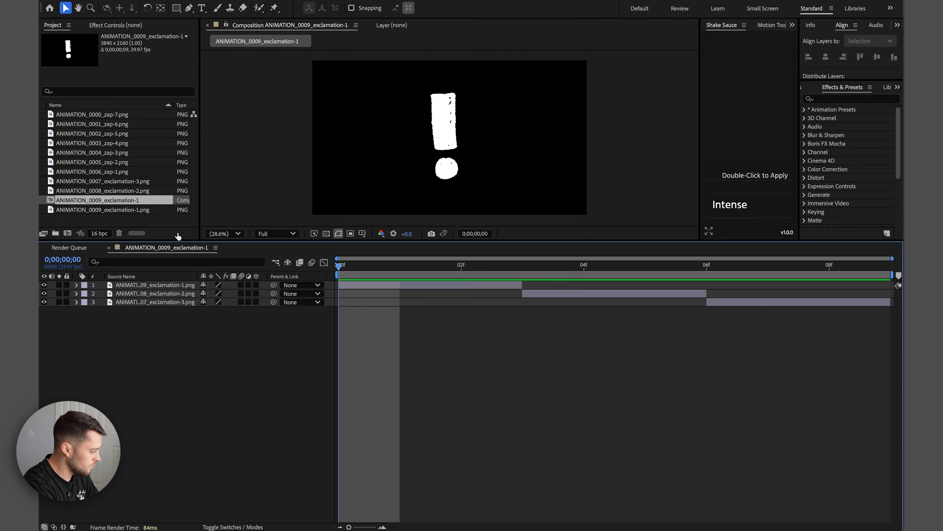
Step: Create a single composition from the seven zap PNGs, sequenced in order from 1 to 7, with a still duration of 3 frames
left_click(136, 172)
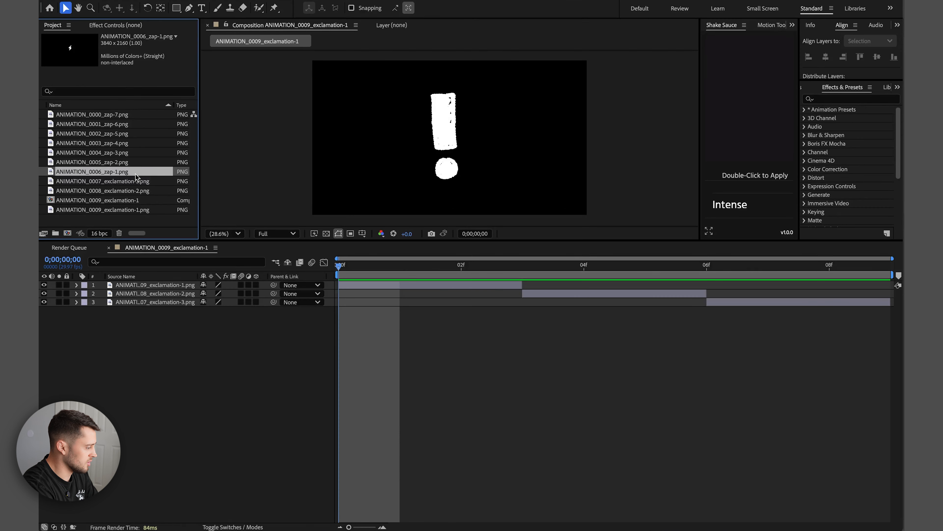
left_click(136, 115, "shift")
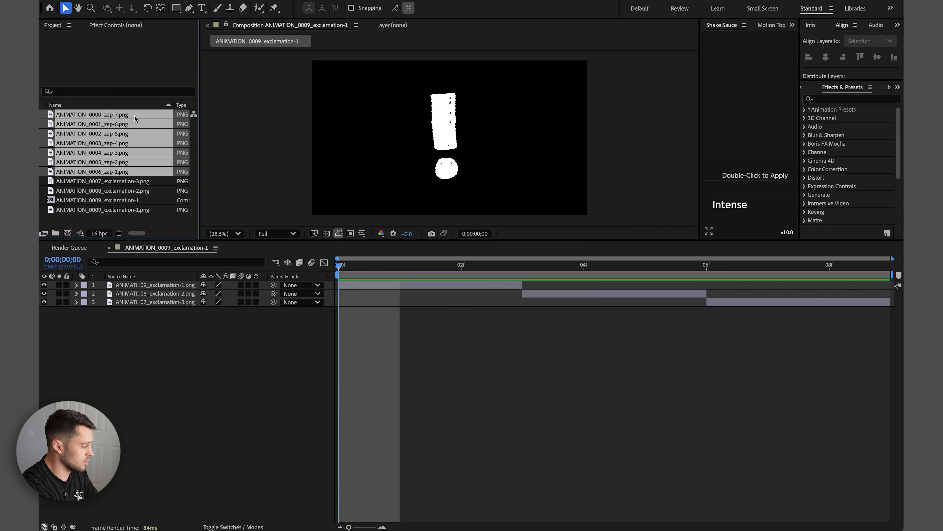
right_click(134, 115)
left_click(165, 149)
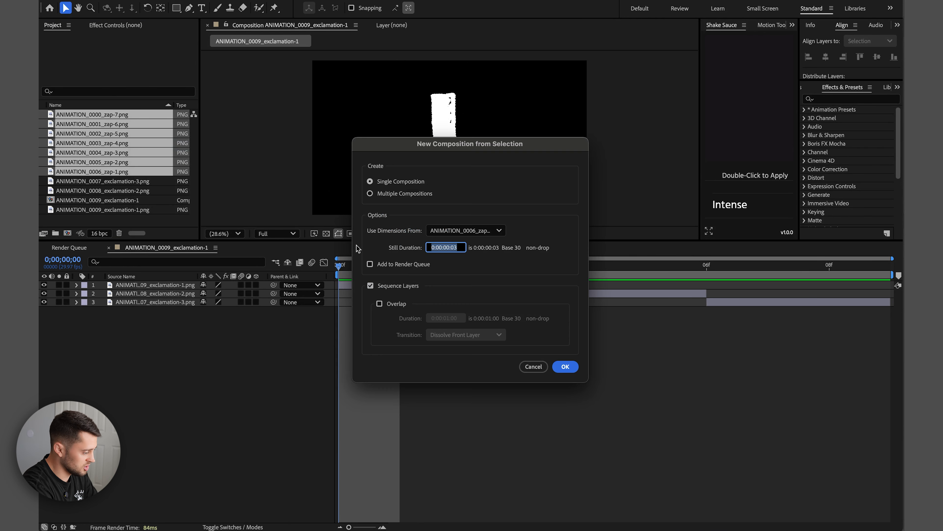
left_click(460, 248)
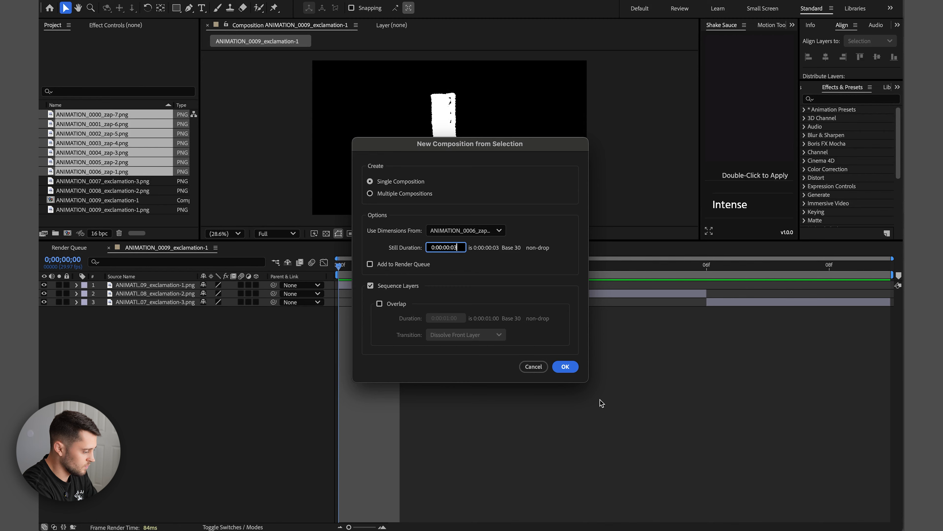
left_click(566, 367)
Step: Play back the zap composition, return the playhead to the first frame and deselect its layers
key("space")
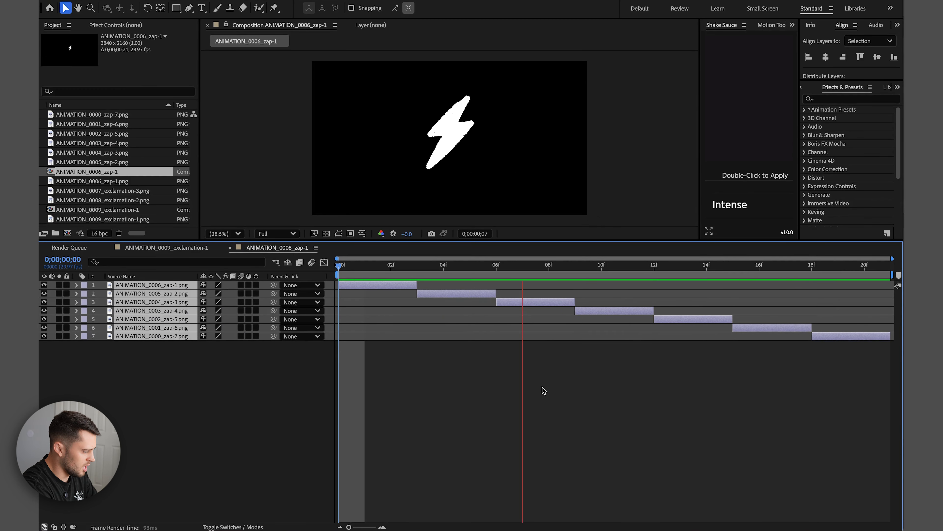
key("space")
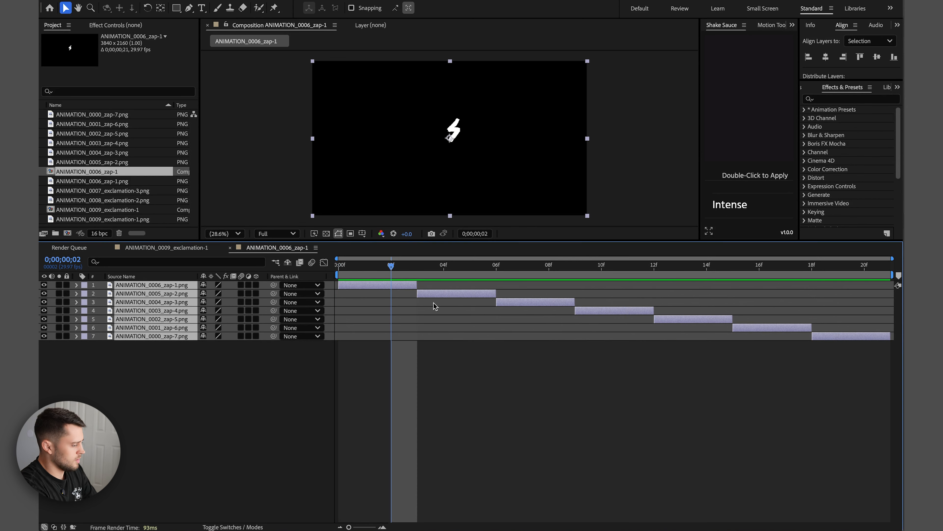
left_click_drag(353, 268, 316, 269)
left_click(246, 408)
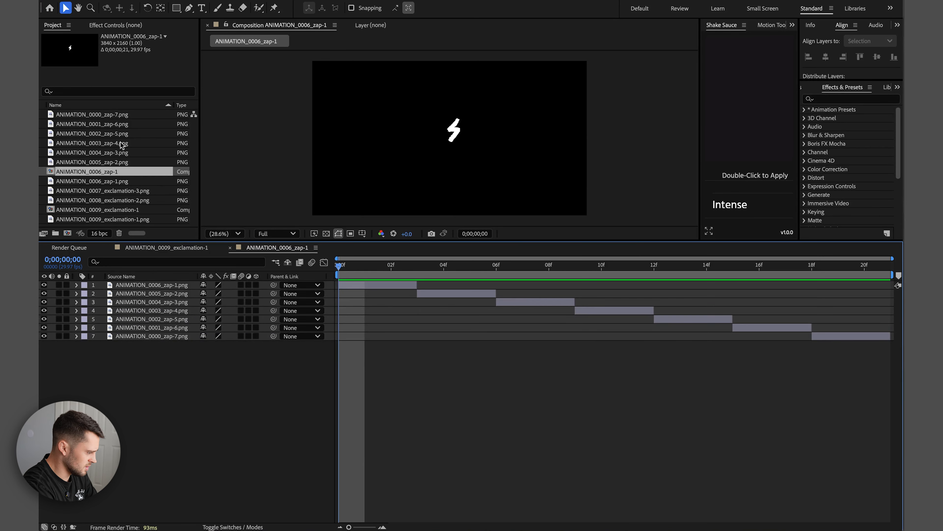
Step: Add the ANIMATION_0009_exclamation-1 composition to the render queue
left_click_drag(157, 241, 156, 272)
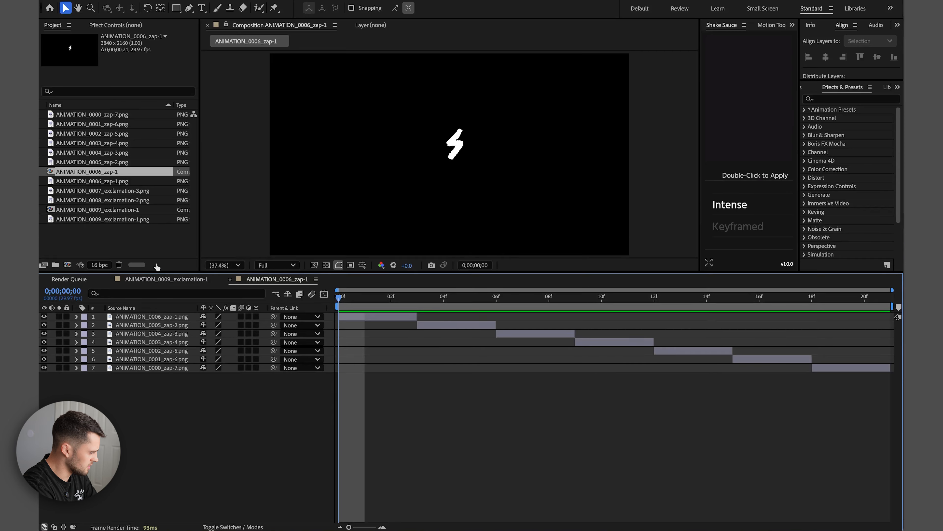
left_click(128, 210, "super")
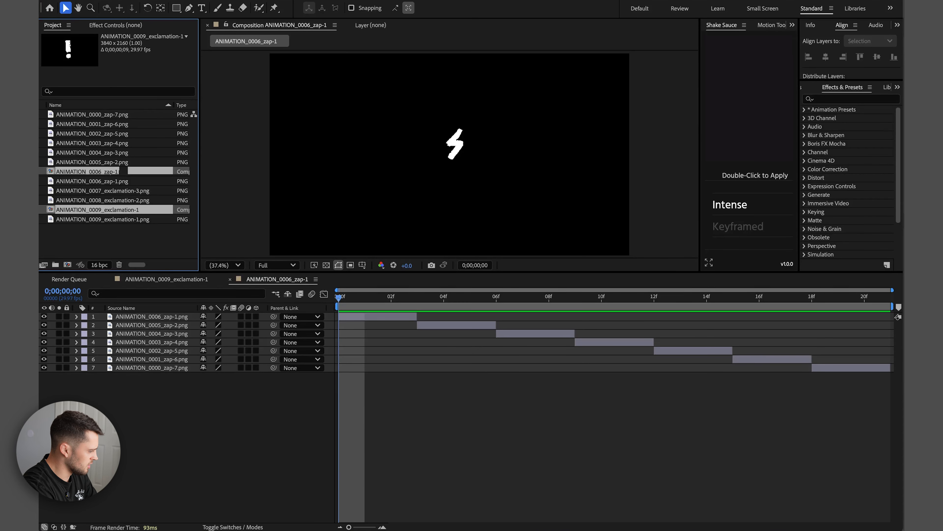
left_click(121, 0)
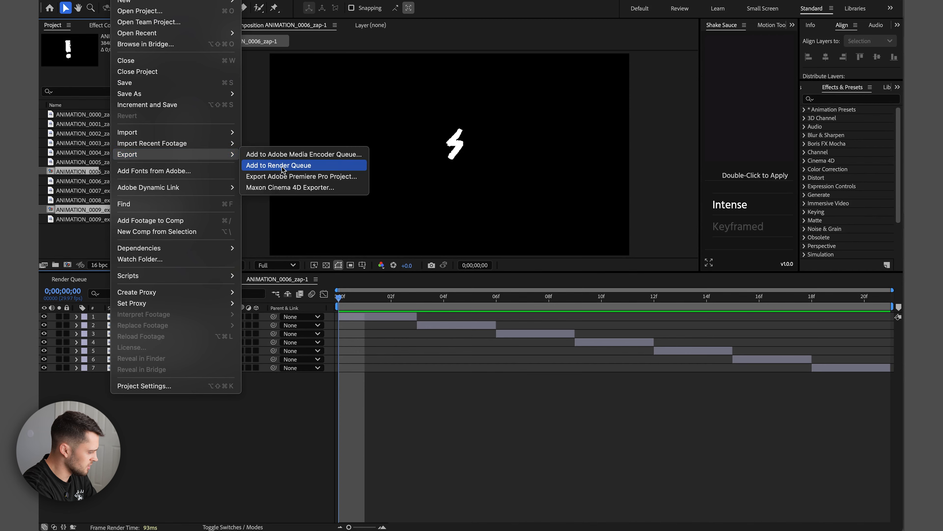
left_click(283, 166)
left_click(187, 405)
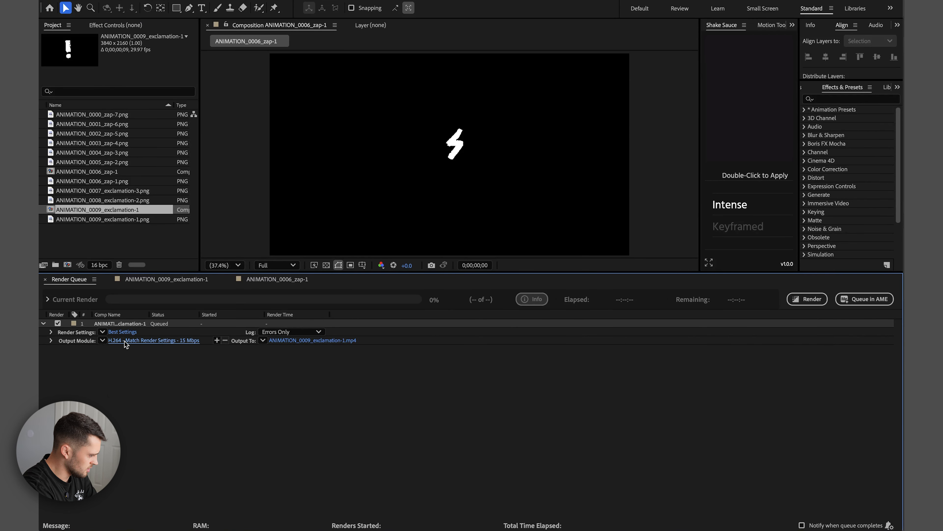
Step: Set the exclamation render's output module to QuickTime format with RGB + Alpha channels, and render it
left_click(125, 341)
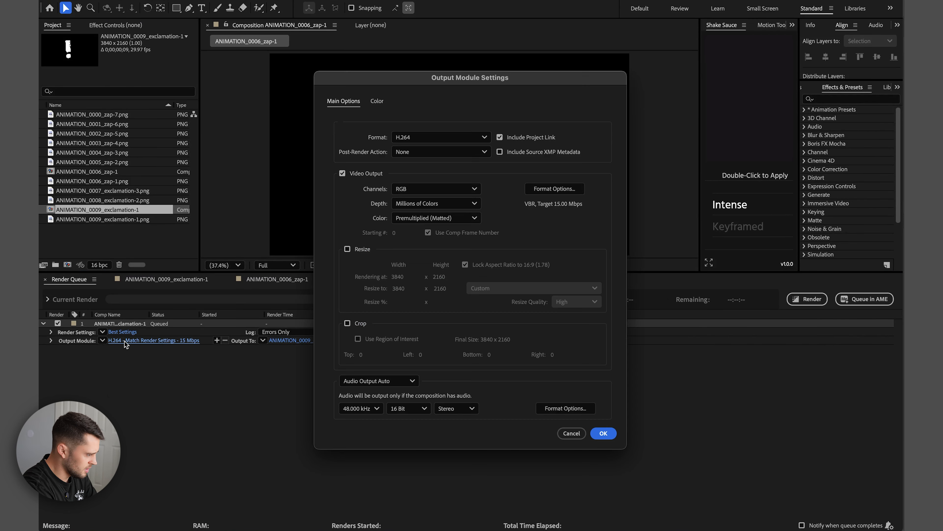
left_click(432, 140)
left_click(439, 263)
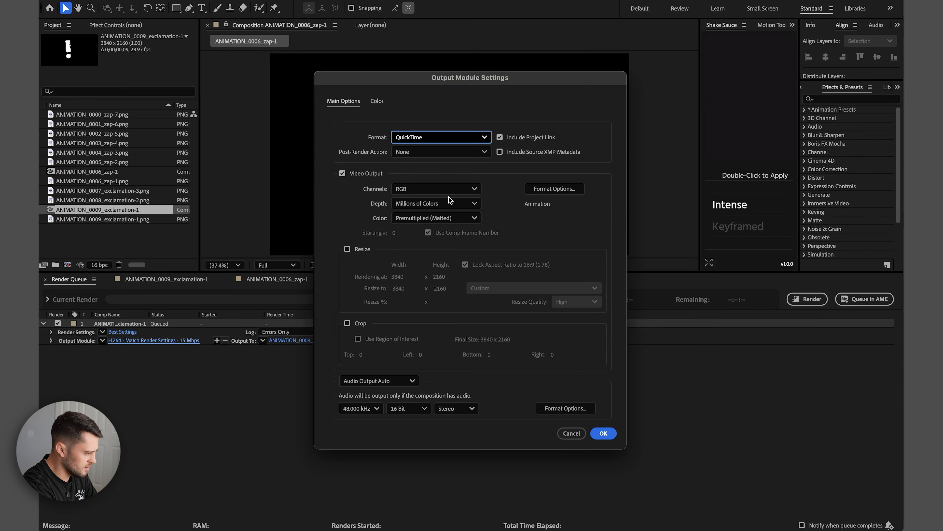
left_click(421, 189)
left_click(423, 234)
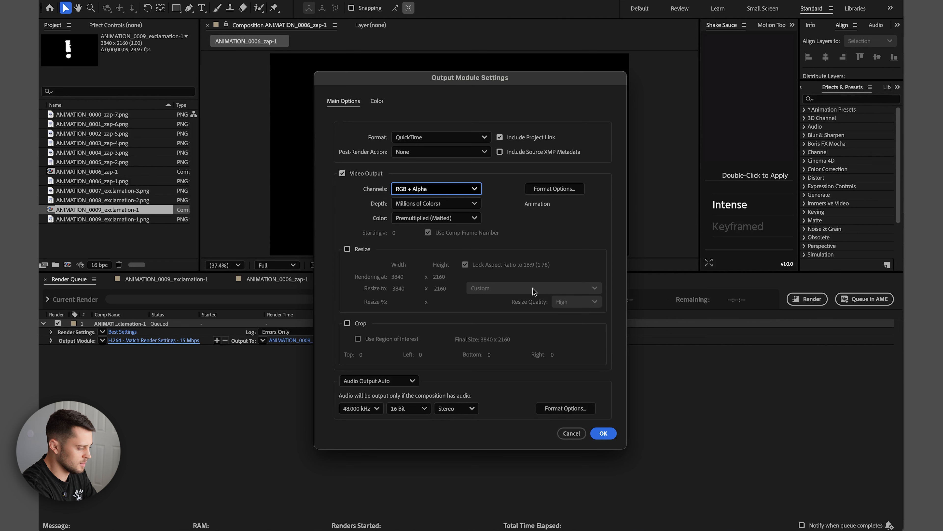
left_click(604, 434)
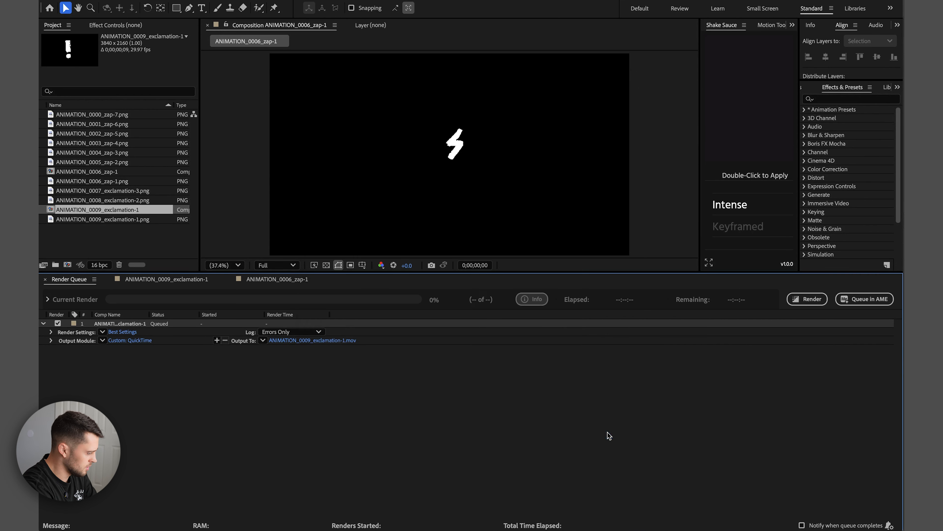
left_click(816, 305)
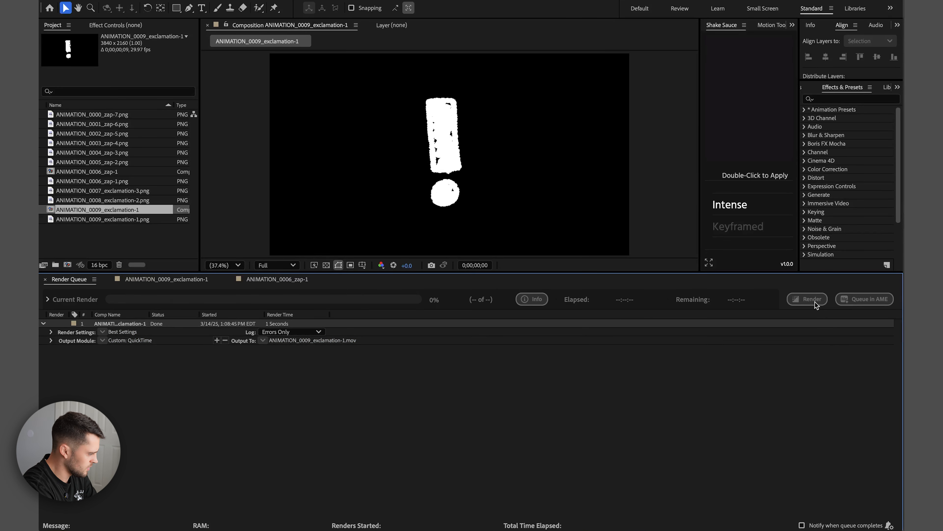
Step: Add the ANIMATION_0006_zap-1 composition to the render queue
left_click(115, 171)
left_click(119, 0)
mouse_move(222, 154)
left_click(262, 165)
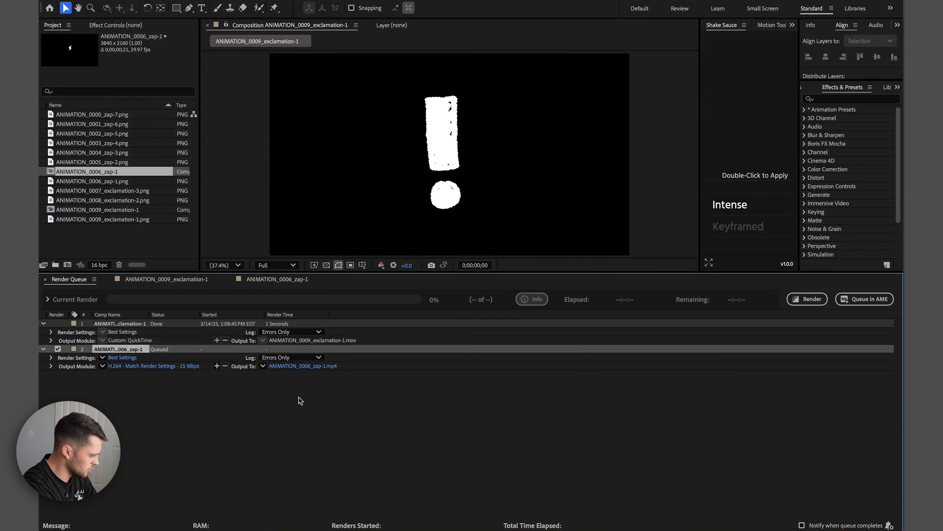
Step: Set the zap render's output module to QuickTime format with RGB + Alpha channels, and render it
left_click(152, 366)
left_click(441, 137)
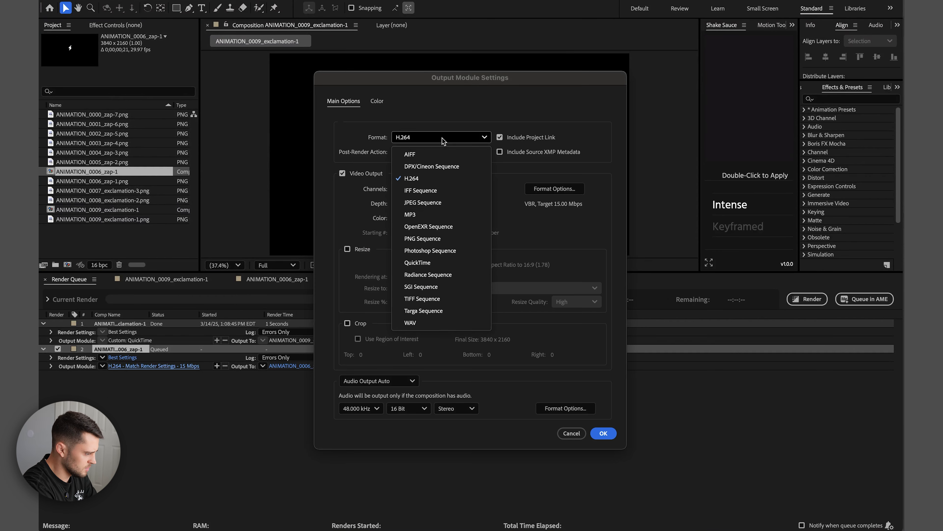
left_click(434, 262)
left_click(431, 189)
left_click(430, 232)
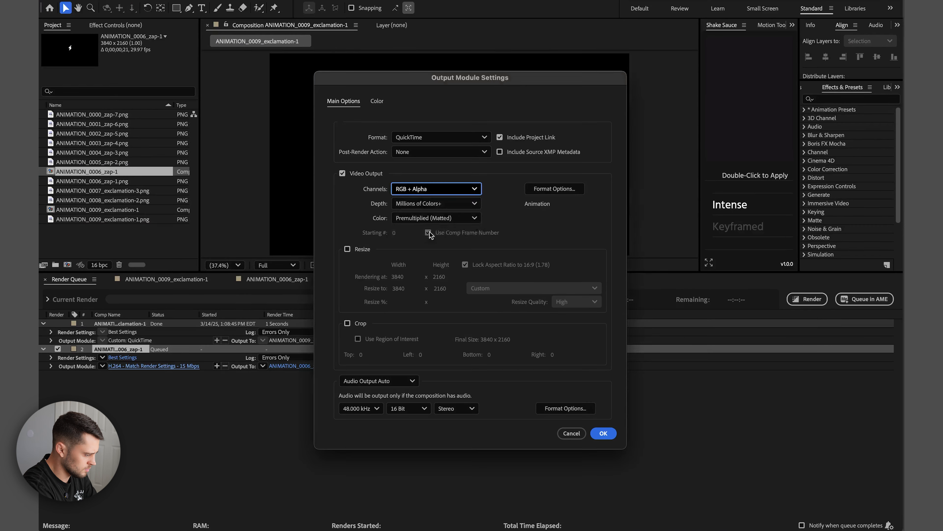
left_click(599, 431)
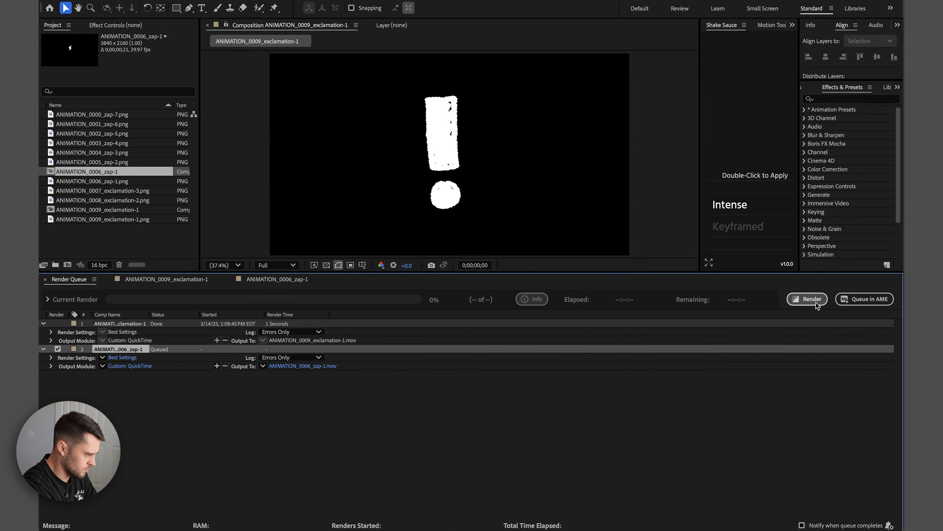
left_click(808, 299)
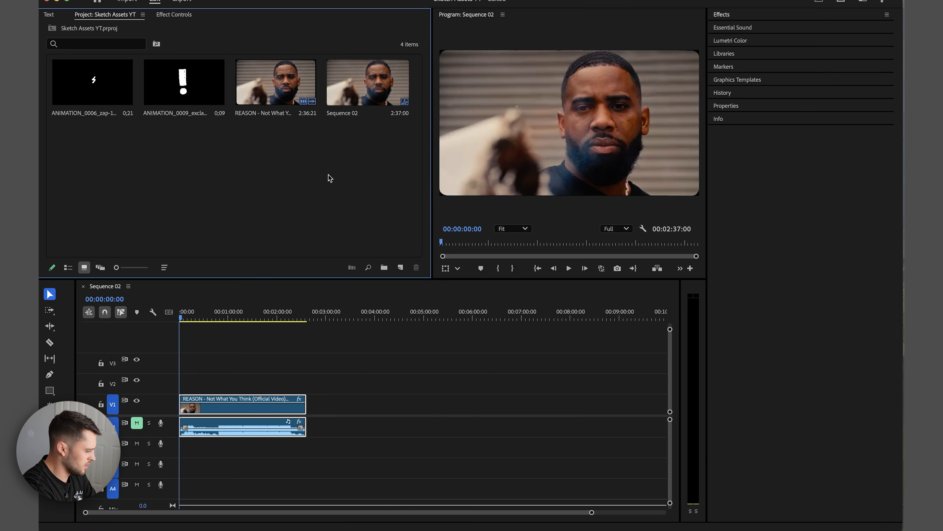
Step: In the Premiere Pro sequence, place the ANIMATION_0009_exclamation-1 clip on V2 above the opening footage, at about two seconds
key("=")
key("=")
key("=")
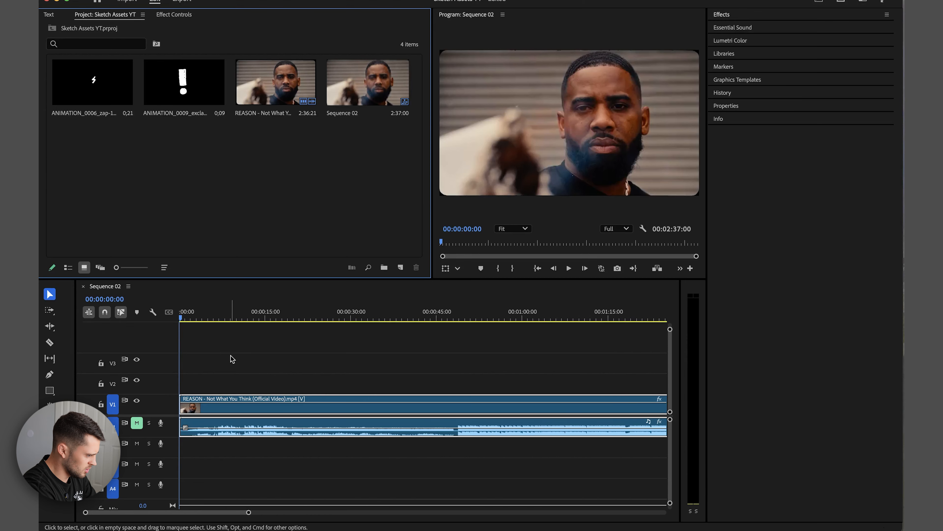
left_click_drag(219, 318, 263, 318)
left_click(232, 200)
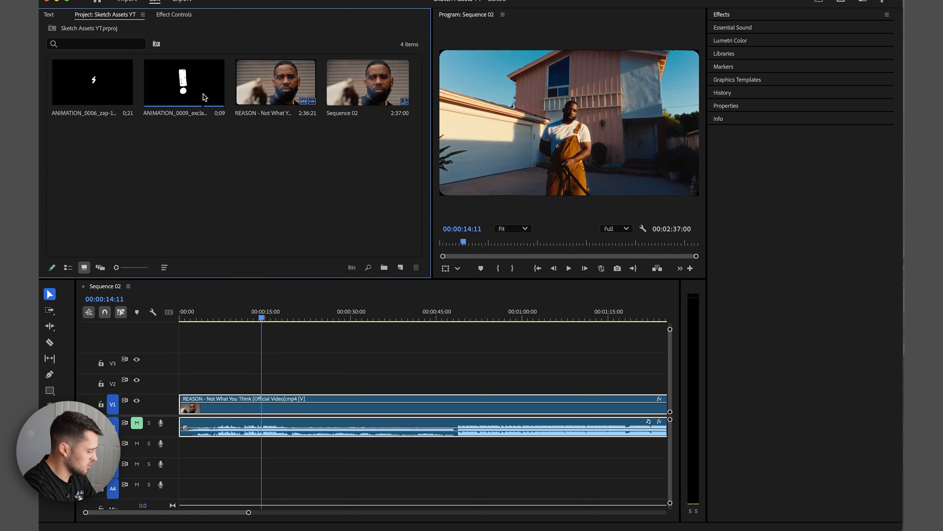
left_click(193, 317)
mouse_move(194, 316)
left_mouse_down()
mouse_move(205, 315)
mouse_move(190, 316)
left_mouse_up()
left_click(194, 90)
left_click_drag(193, 89, 289, 389)
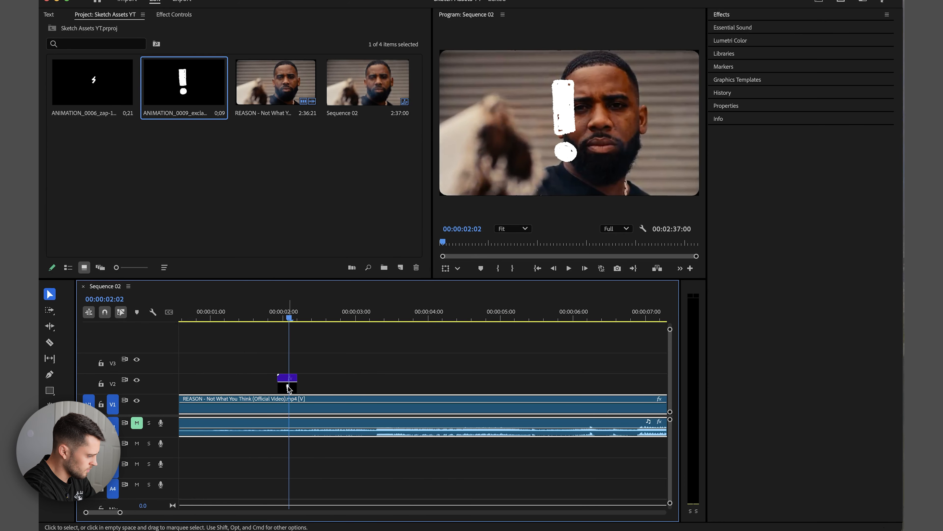
Step: Scale the exclamation clip on V2 to 76 and set its position to 3449, 1080, beside the man's head
left_click(289, 389)
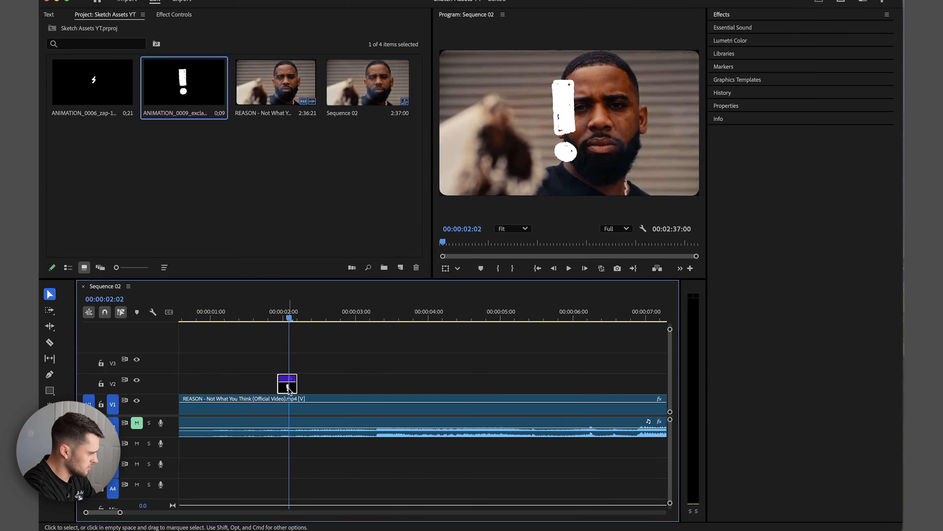
left_click(168, 16)
left_click_drag(143, 78, 712, 67)
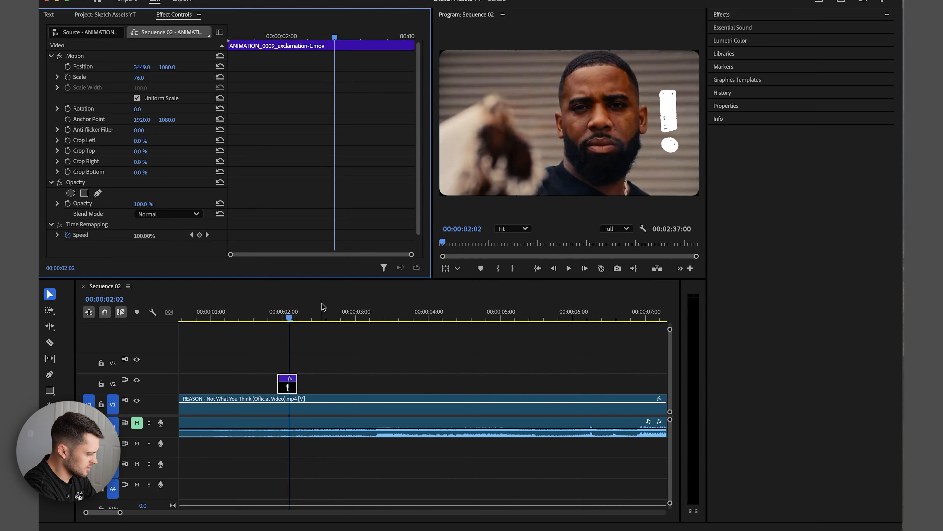
Step: Duplicate the exclamation clip back to back on V2 to make a run of ten clips starting at 00:00:01:23
left_click(290, 385)
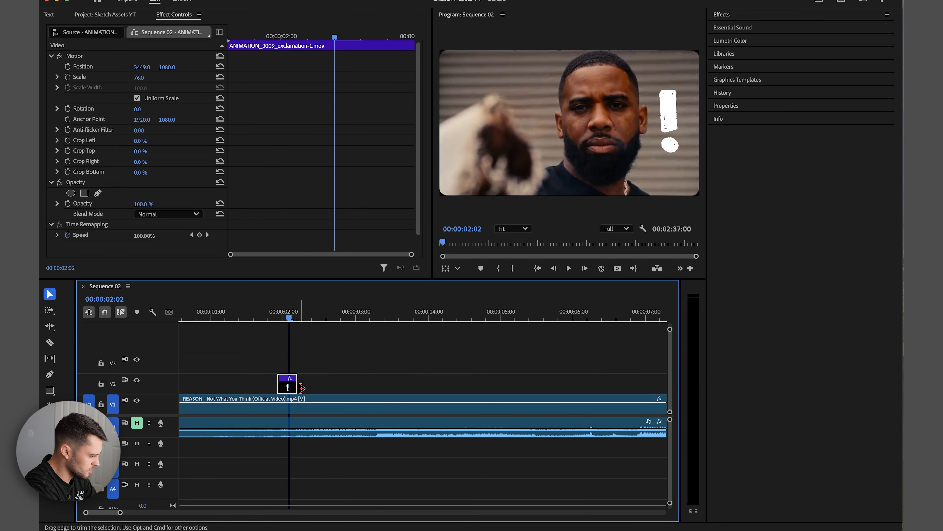
key("Left")
key("Left")
key("Left")
key("Left")
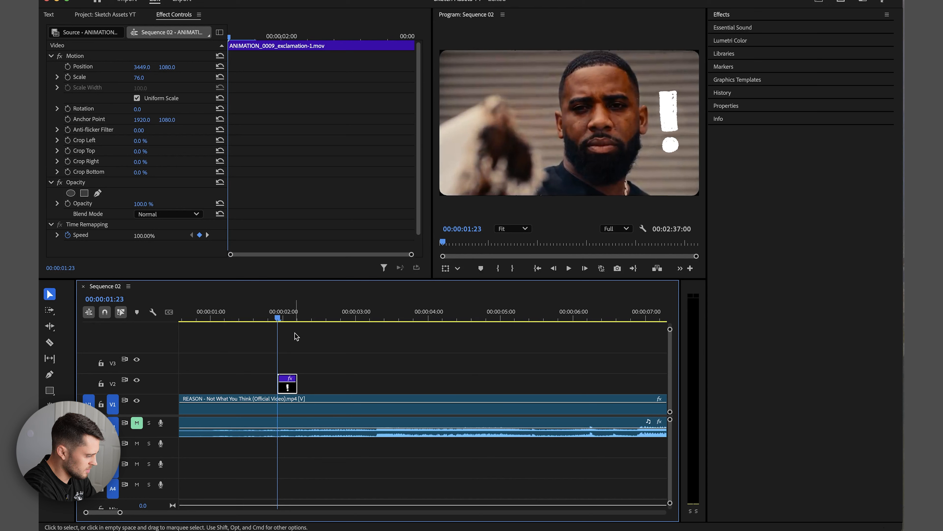
key("super+v")
key("super+v")
key("super+v")
key("super+v")
key("super+v")
key("super+v")
key("super+v")
key("super+v")
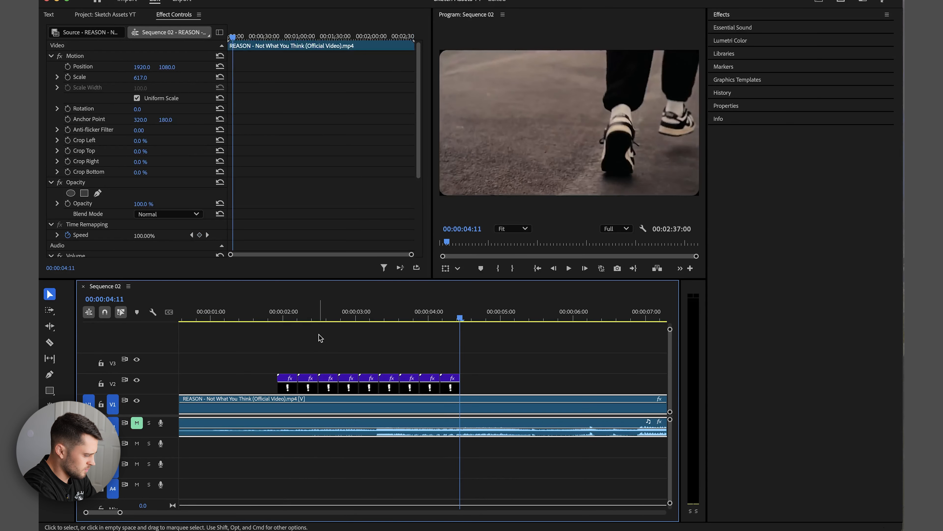
key("super+v")
Step: Play back the repeated exclamation clips from 00:00:01:24
key("minus")
left_click(279, 315)
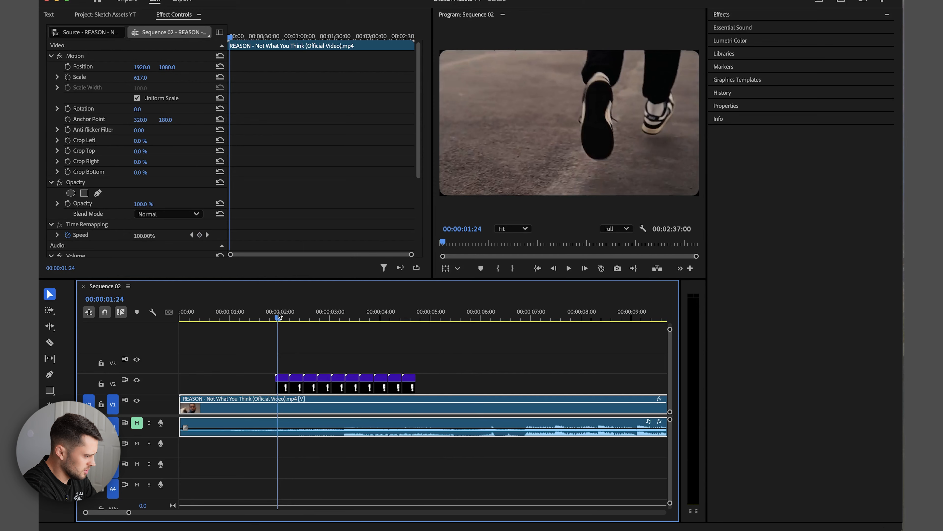
key("space")
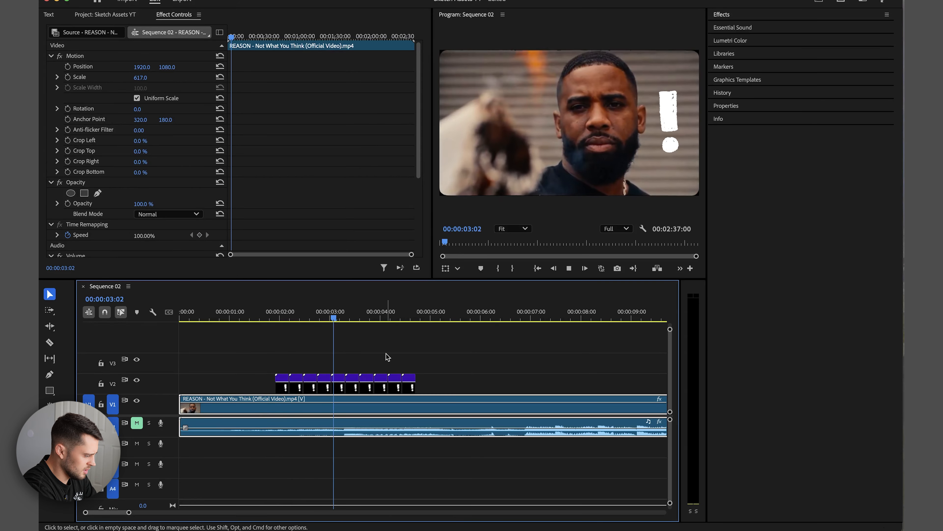
Step: Nest all the exclamation clips on V2 into one sequence named Exclamation Point
left_click_drag(434, 367, 284, 386)
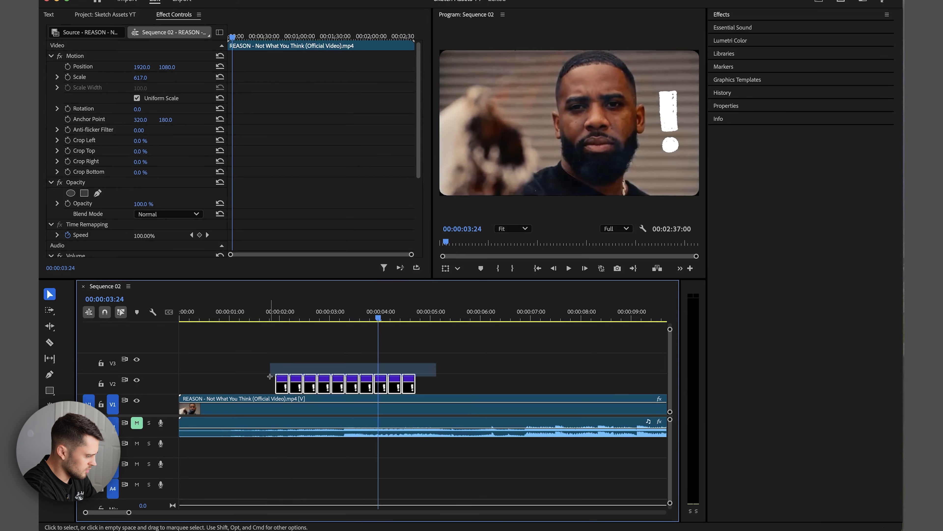
right_click(297, 390)
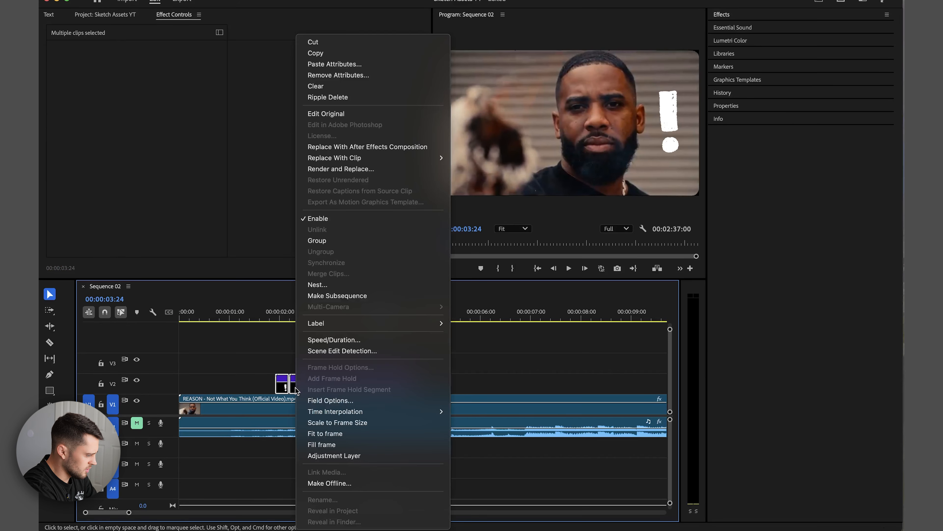
left_click(332, 286)
type("Ex")
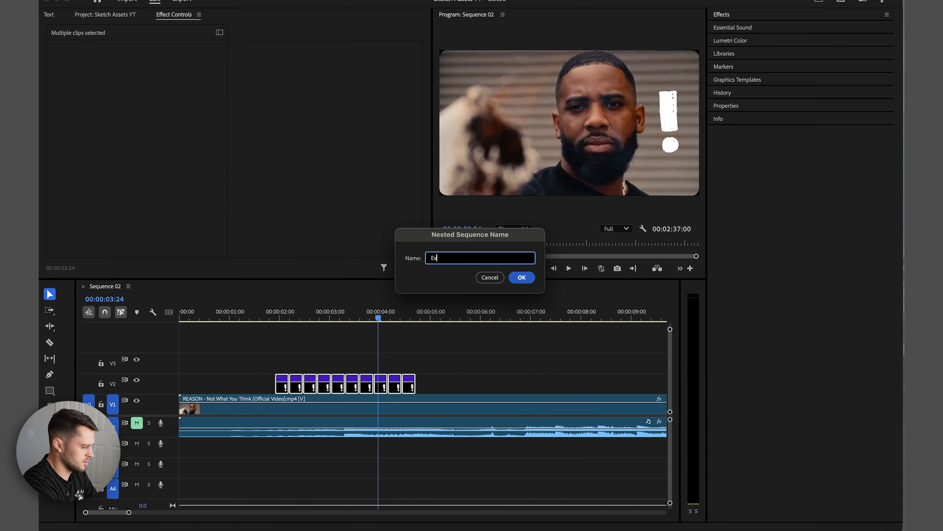
type("clamation Point")
key("Return")
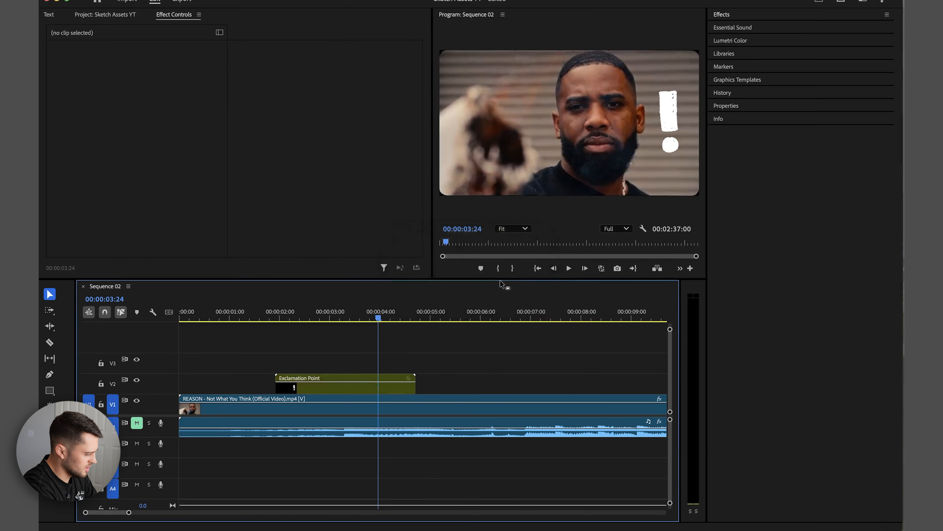
Step: Move the Exclamation Point nest's anchor point onto the exclamation mark, at about 3395.2, 1002.1
left_click(309, 383)
left_click(292, 318)
left_click(89, 119)
left_click_drag(569, 123, 669, 117)
Step: Start scale keyframing at the Exclamation Point nest's first frame, 00:00:01:23, with a value of 0
left_click_drag(291, 318, 276, 318)
left_click(68, 77)
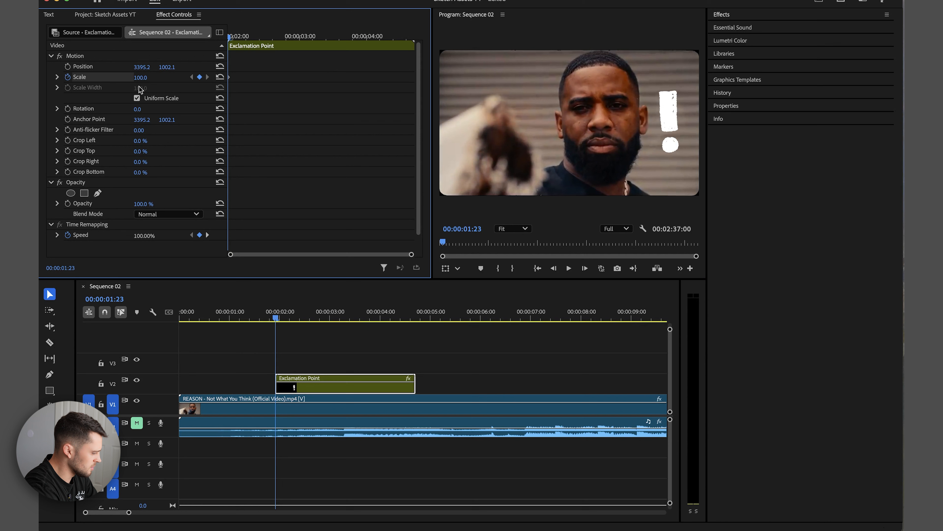
left_click(148, 76)
type("0")
key("Return")
Step: Add scale keyframes to the Exclamation Point nest of 110 a few frames in and 100 at 00:00:02:02
key("Right")
key("Right")
left_click(148, 76)
type("110")
key("Return")
key("Right")
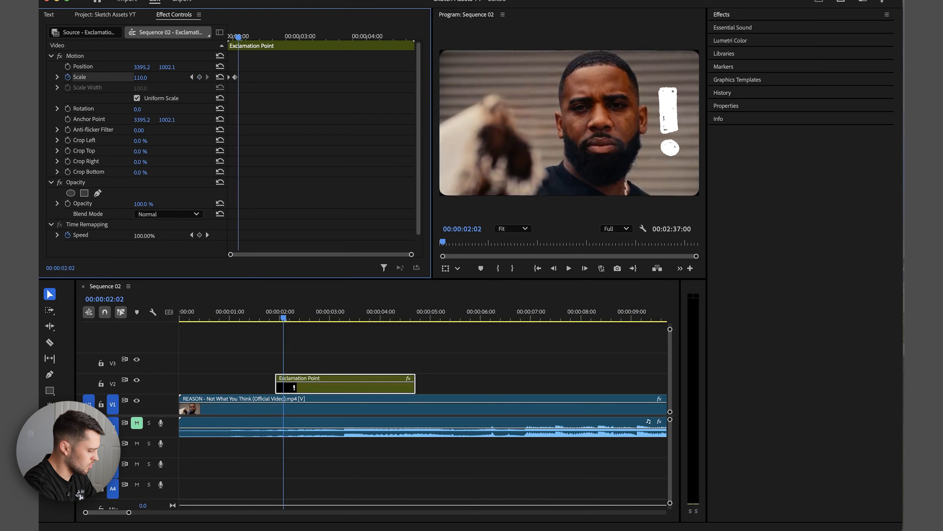
left_click(148, 78)
type("100")
key("Return")
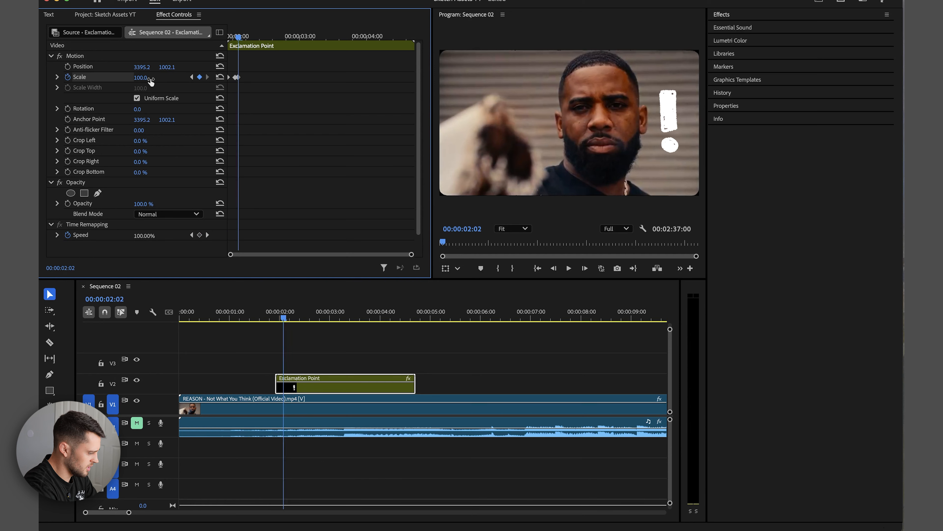
Step: Play back the Exclamation Point nest's pop-in from just before it starts
left_click(261, 318)
key("space")
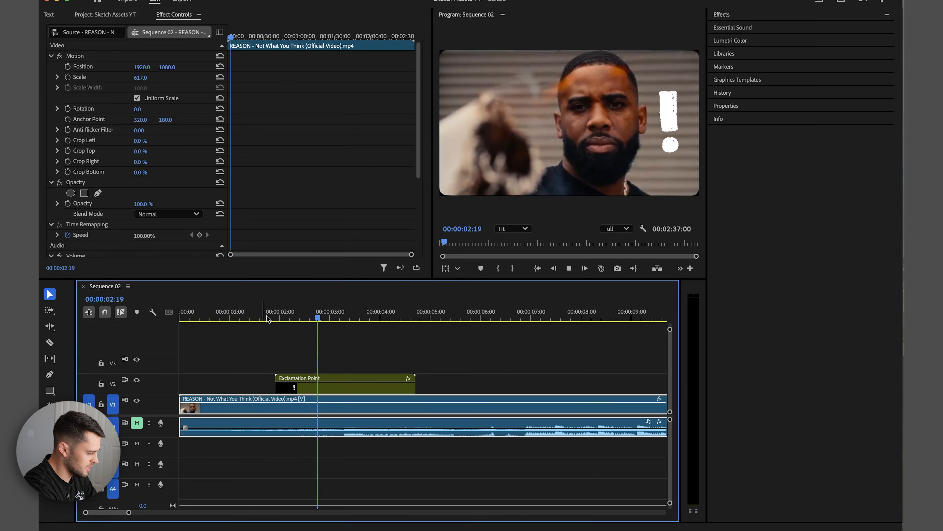
key("space")
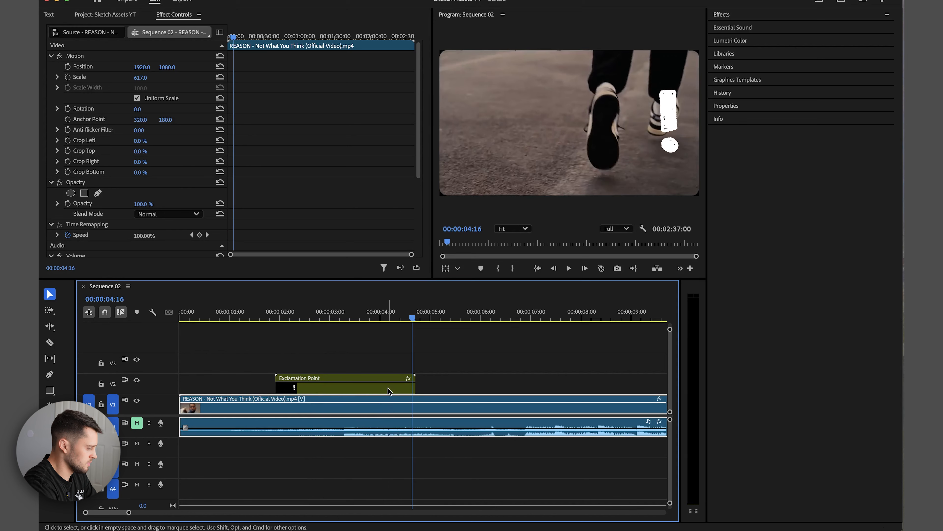
Step: Place the ANIMATION_0006_zap-1 clip on V2 at 00:00:08:24 and move the playhead to 00:00:08:17, just before it
left_click(105, 14)
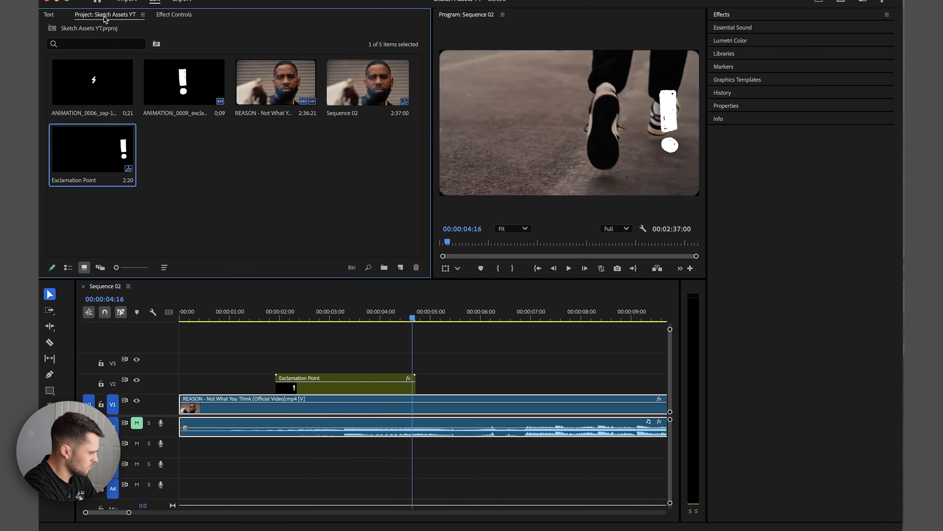
scroll(305, 341, "down", 5)
left_click_drag(294, 317, 340, 319)
left_click_drag(93, 86, 348, 383)
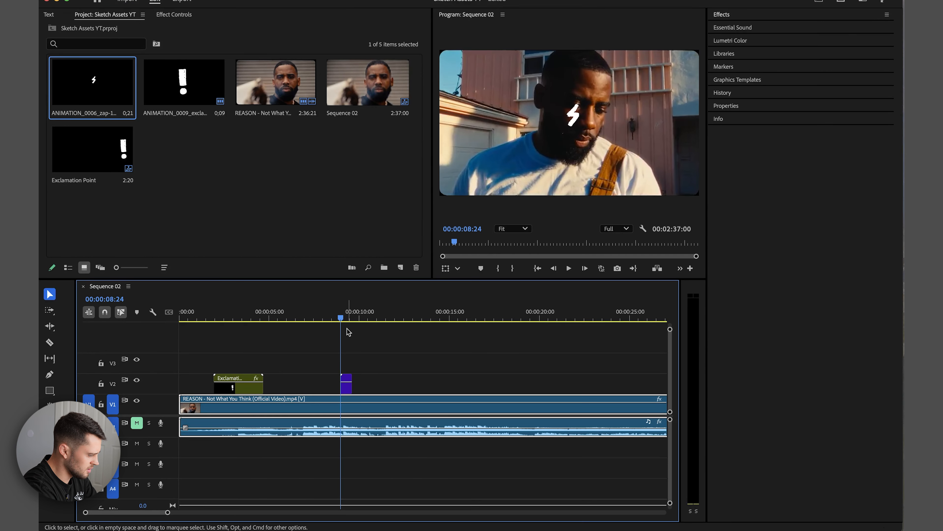
scroll(347, 331, "up", 5)
left_click_drag(333, 326, 317, 314)
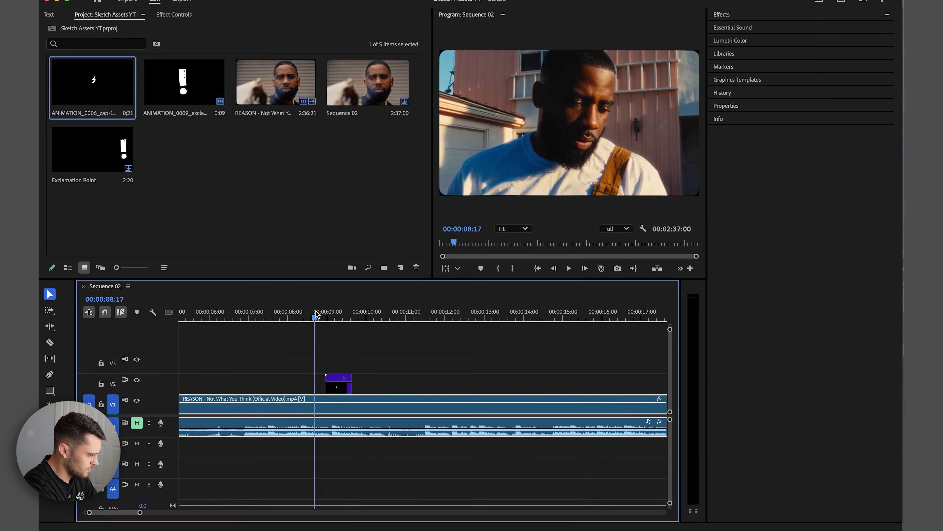